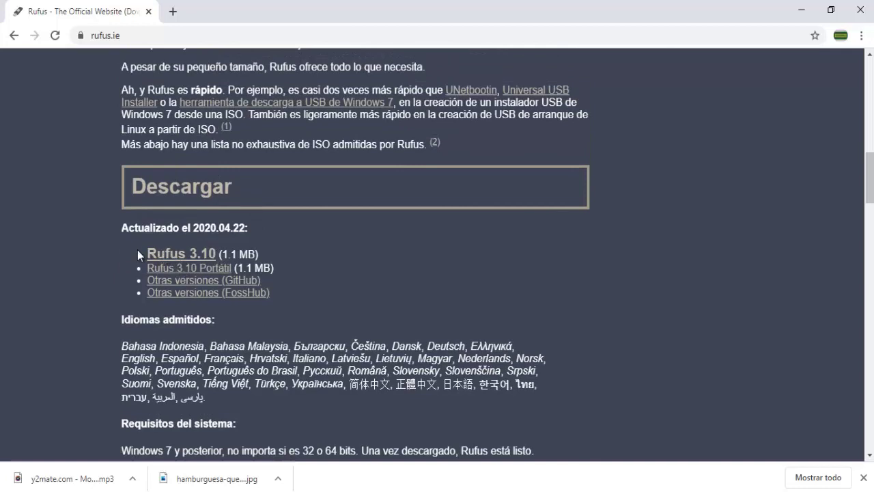
Step: Download Rufus 3.10 from its official website and run the downloaded executable
{"action": "left_click", "coordinate": [179, 255]}
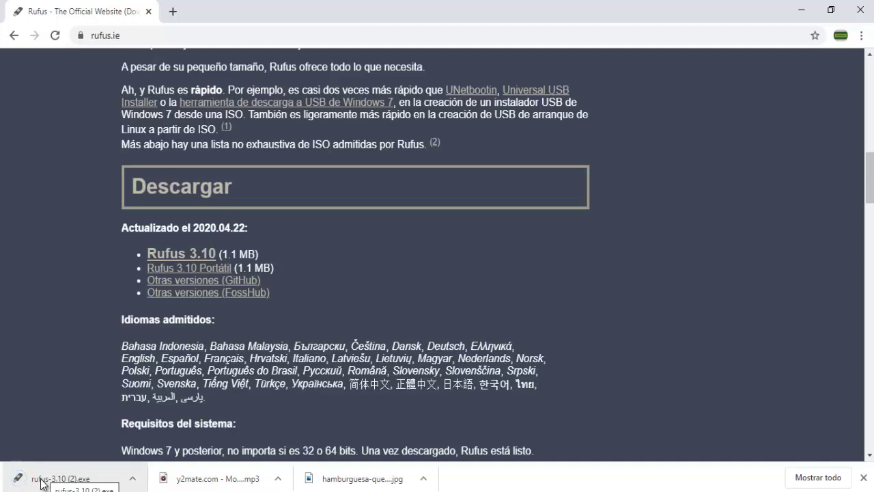
{"action": "left_click", "coordinate": [41, 481]}
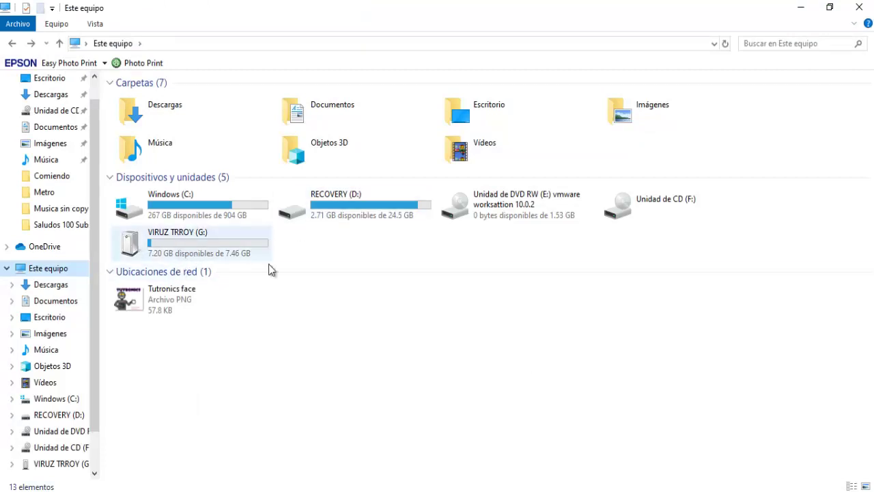
Step: Open the format settings for the VIRUZ TRROY (G:) USB drive and set the file system to NTFS
{"action": "left_click", "coordinate": [180, 251]}
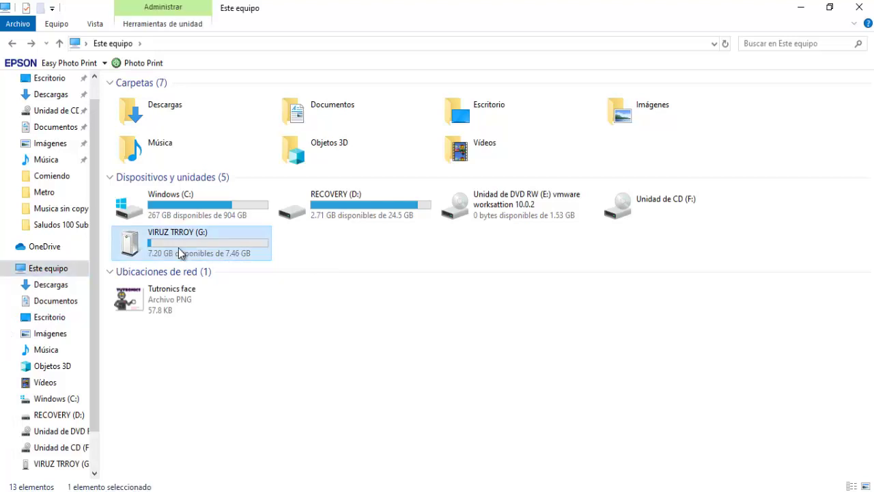
{"action": "right_click", "coordinate": [182, 253]}
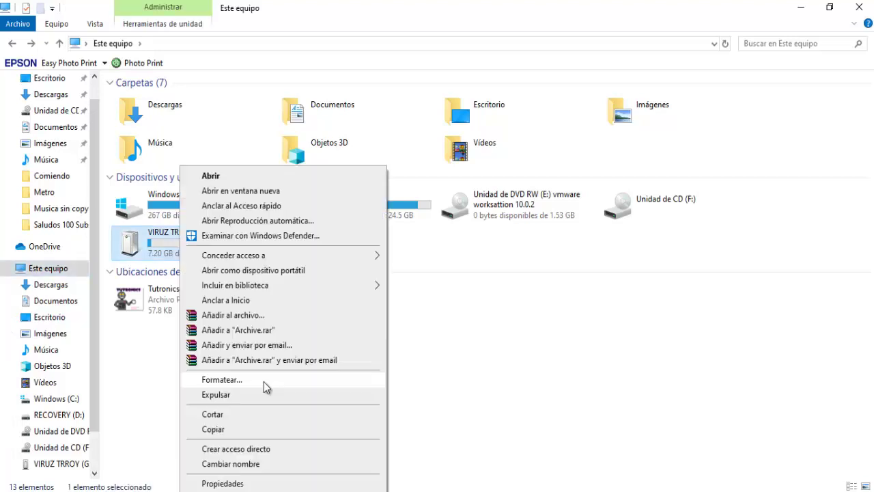
{"action": "left_click", "coordinate": [226, 380]}
{"action": "left_click_drag", "start_coordinate": [110, 150], "coordinate": [494, 132]}
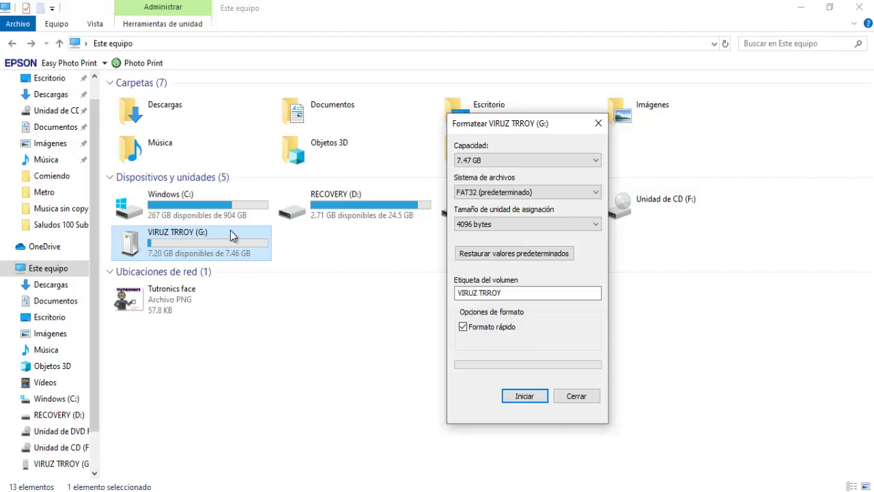
{"action": "left_click", "coordinate": [207, 233]}
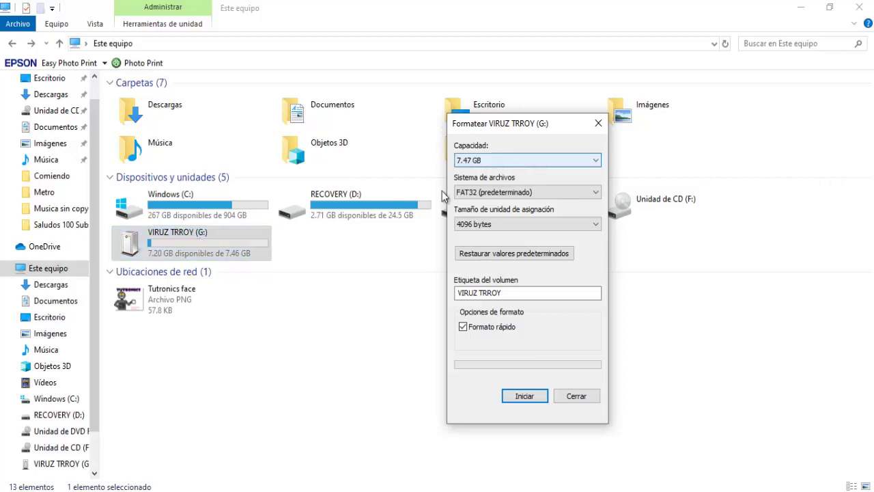
{"action": "left_click", "coordinate": [479, 196]}
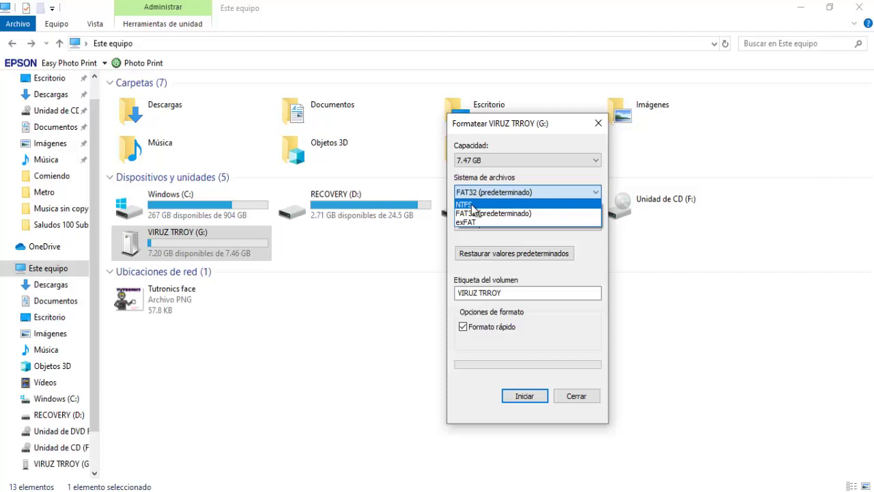
{"action": "left_click", "coordinate": [472, 204]}
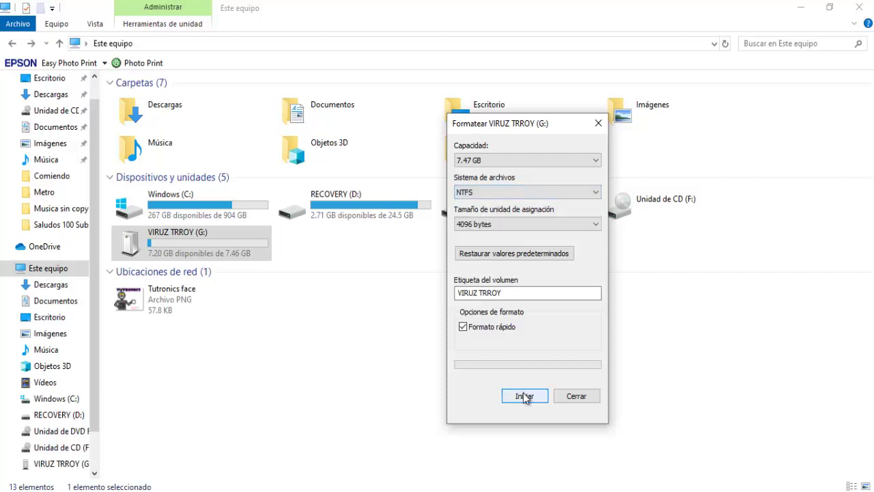
{"action": "left_click_drag", "start_coordinate": [520, 292], "coordinate": [458, 292]}
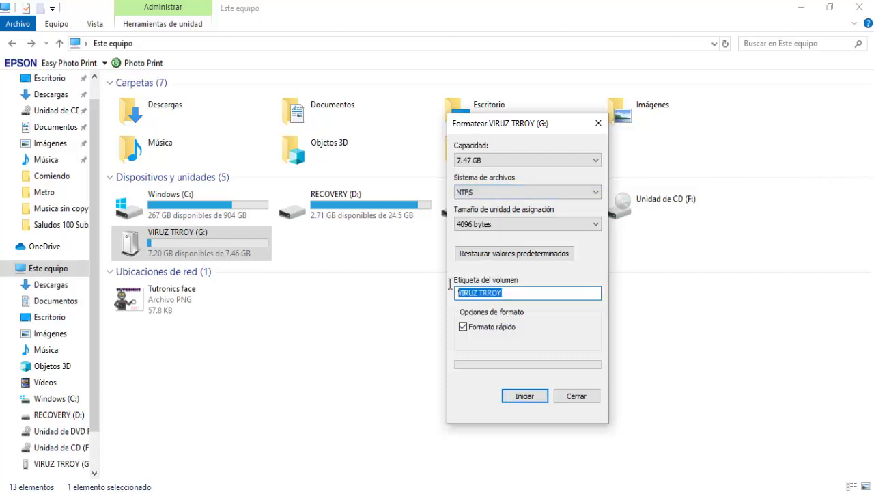
Step: Run the quick format of the G: drive, accepting the data erasure and formatting despite another program using it
{"action": "left_click", "coordinate": [523, 397]}
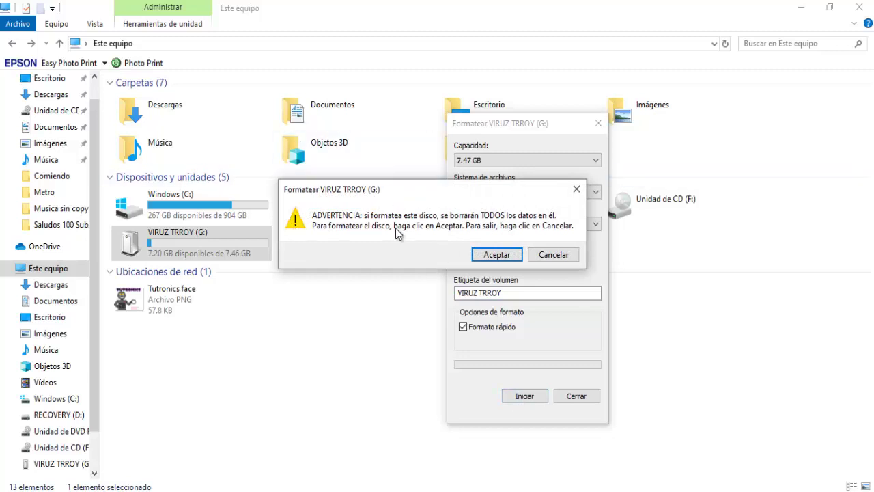
{"action": "left_click", "coordinate": [492, 254]}
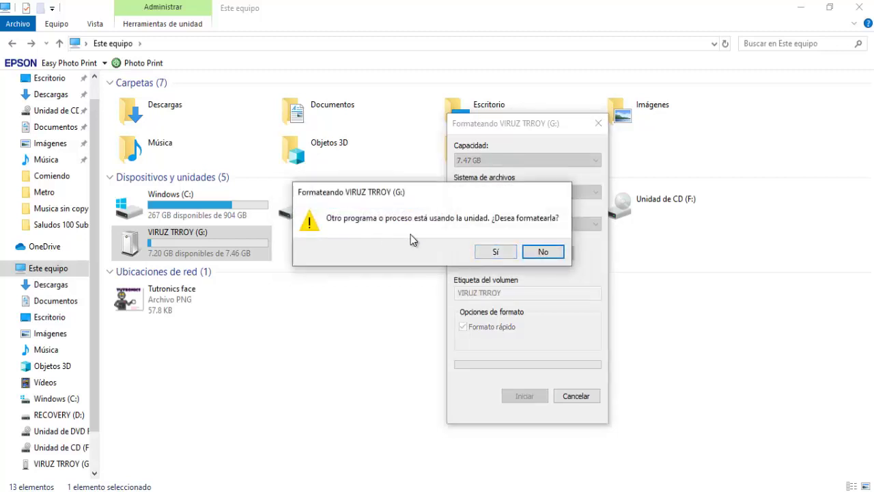
{"action": "left_click", "coordinate": [483, 253]}
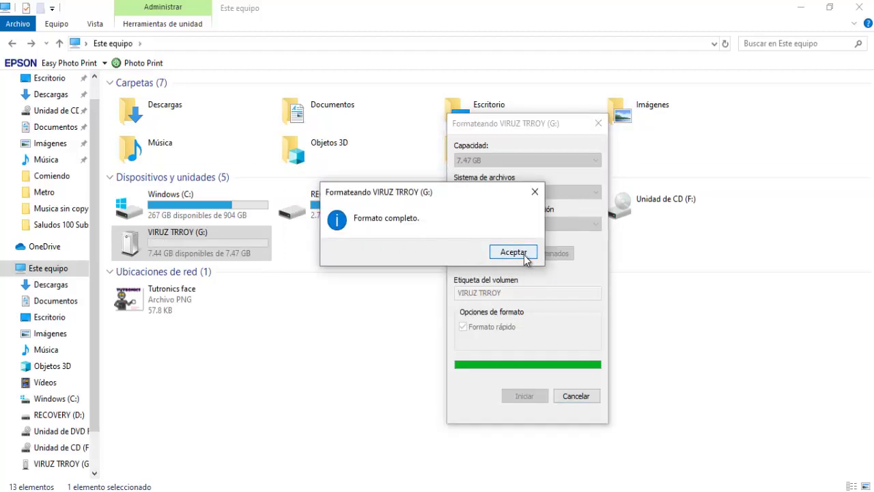
{"action": "left_click", "coordinate": [513, 252]}
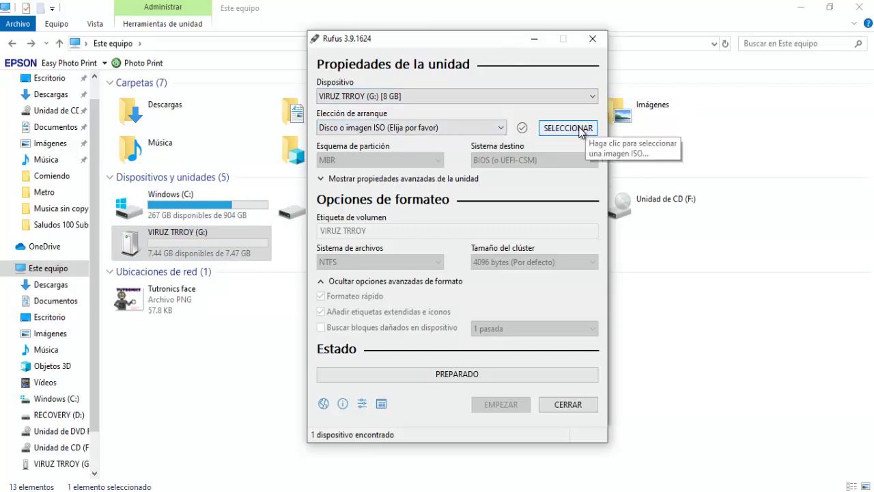
Step: Load the Win10_1909_Spanish_x32 ISO image as the Rufus boot selection and set the partition scheme to MBR
{"action": "left_click", "coordinate": [581, 130]}
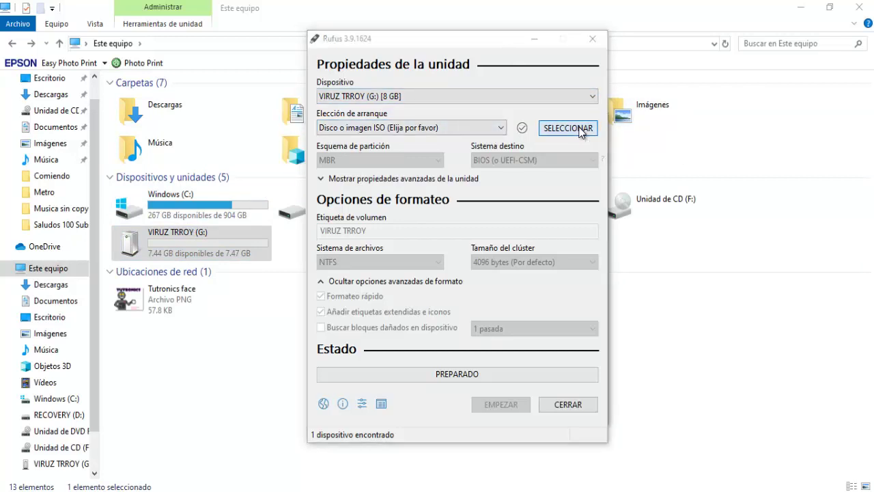
{"action": "left_click", "coordinate": [567, 105]}
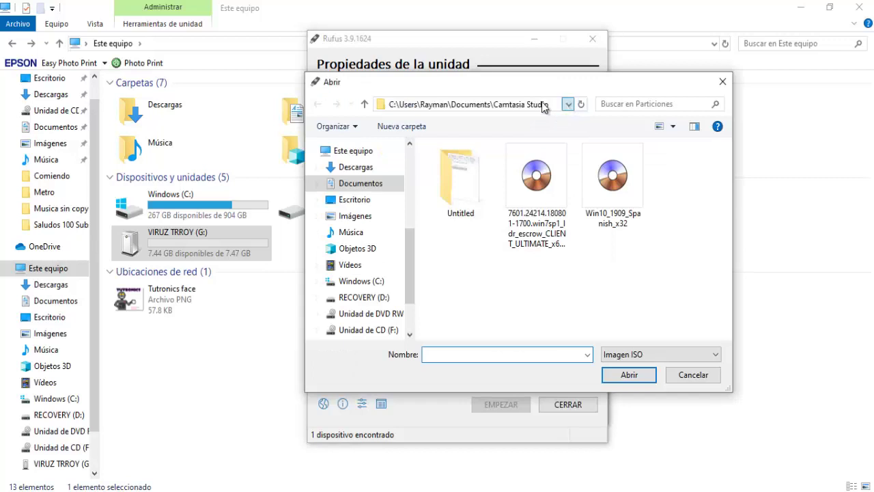
{"action": "left_click", "coordinate": [611, 290]}
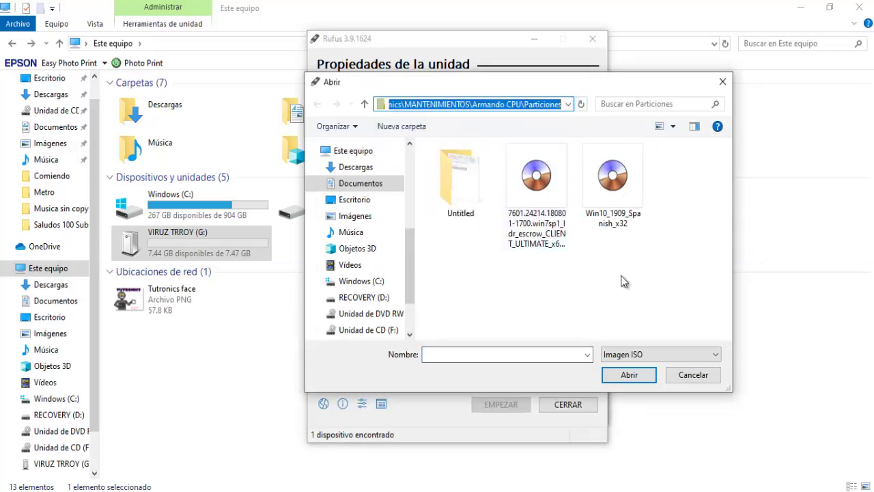
{"action": "double_click", "coordinate": [608, 195]}
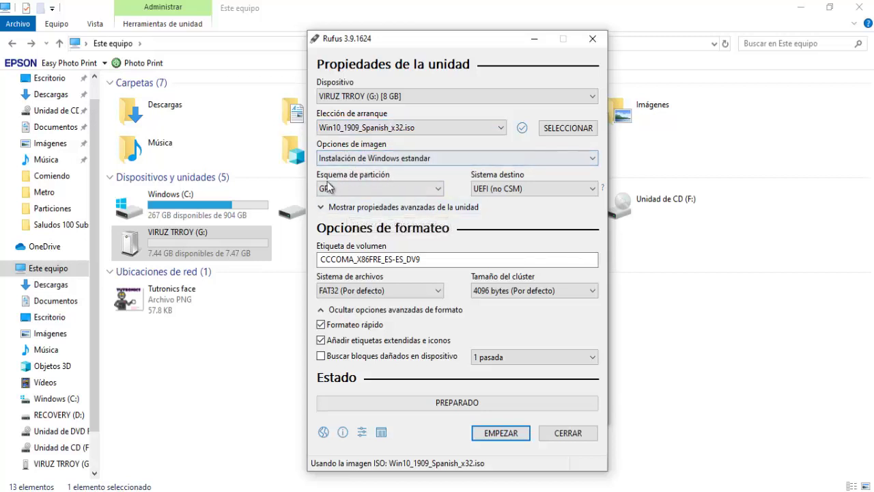
{"action": "left_click", "coordinate": [348, 194]}
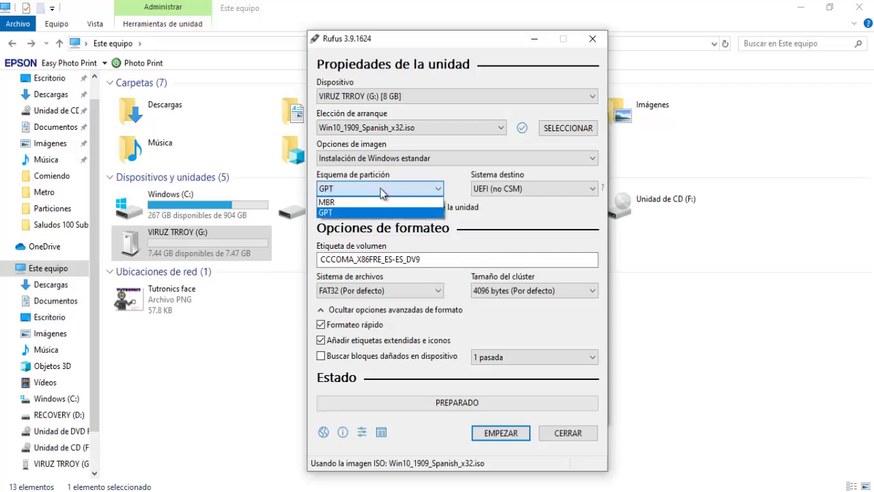
{"action": "left_click", "coordinate": [348, 203]}
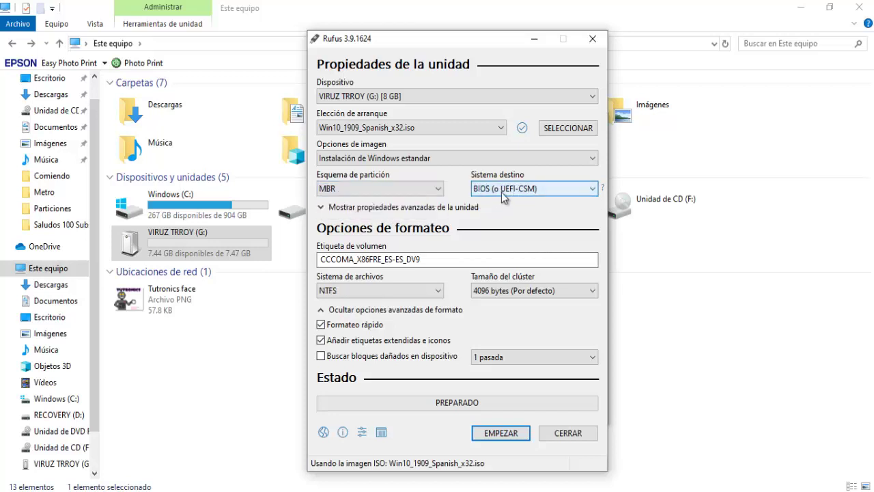
Step: Set the volume label to TUTRONICS - WINDOWS 10 and start creating the bootable USB drive, accepting the data erasure
{"action": "left_click_drag", "start_coordinate": [435, 258], "coordinate": [239, 256]}
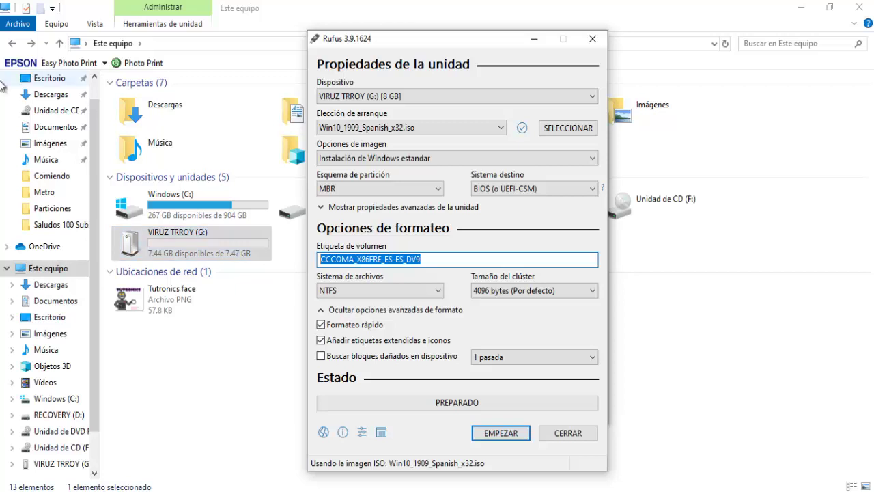
{"action": "type", "text": "TUTRONICS - WI"}
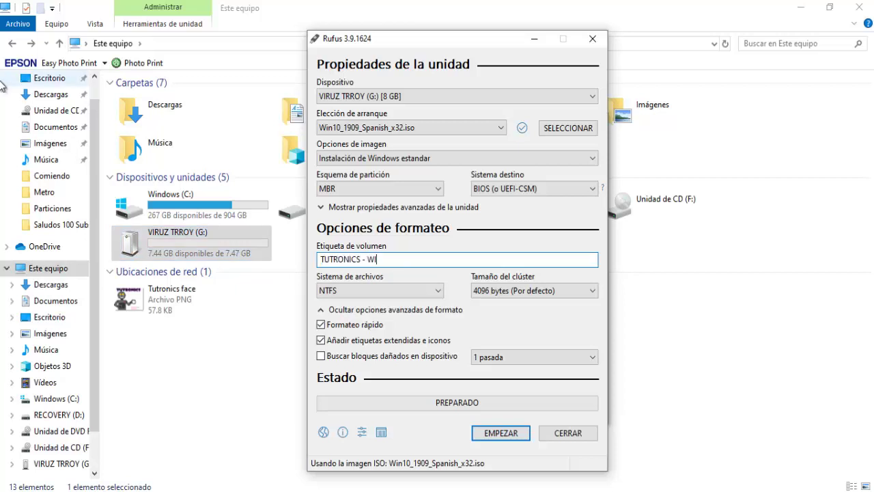
{"action": "type", "text": "NDOWS 10"}
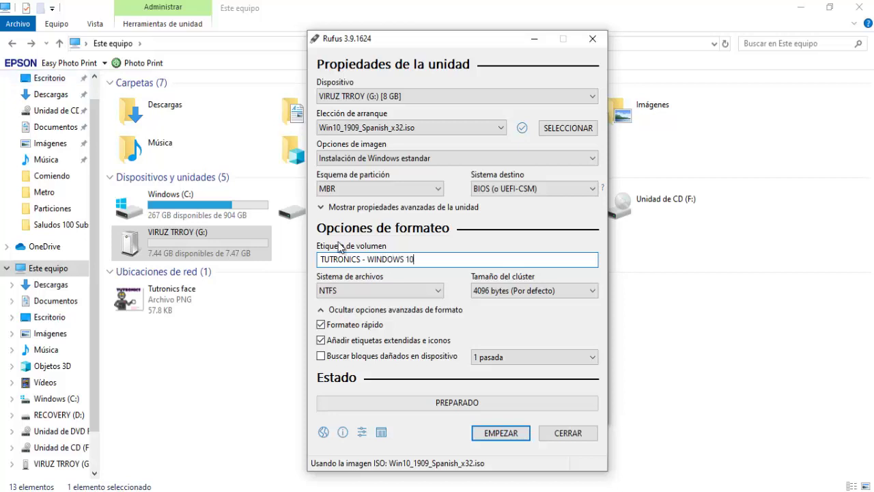
{"action": "left_click", "coordinate": [345, 291]}
{"action": "left_click", "coordinate": [347, 292]}
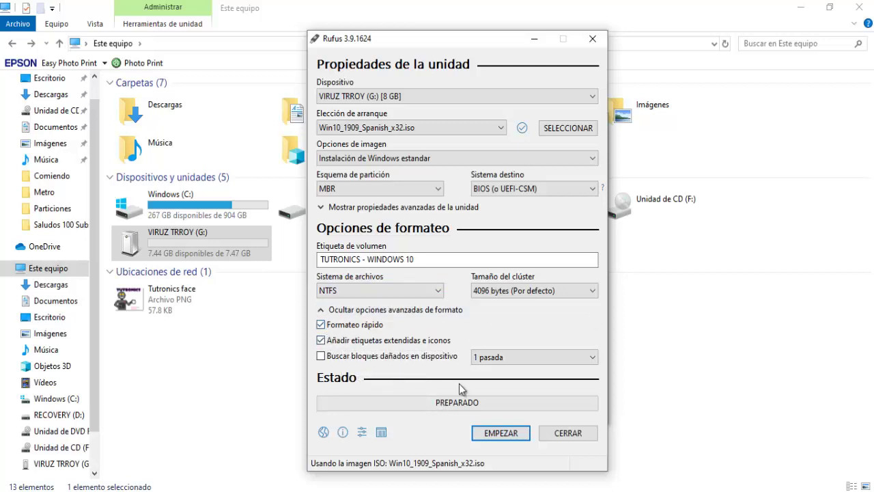
{"action": "left_click", "coordinate": [496, 438]}
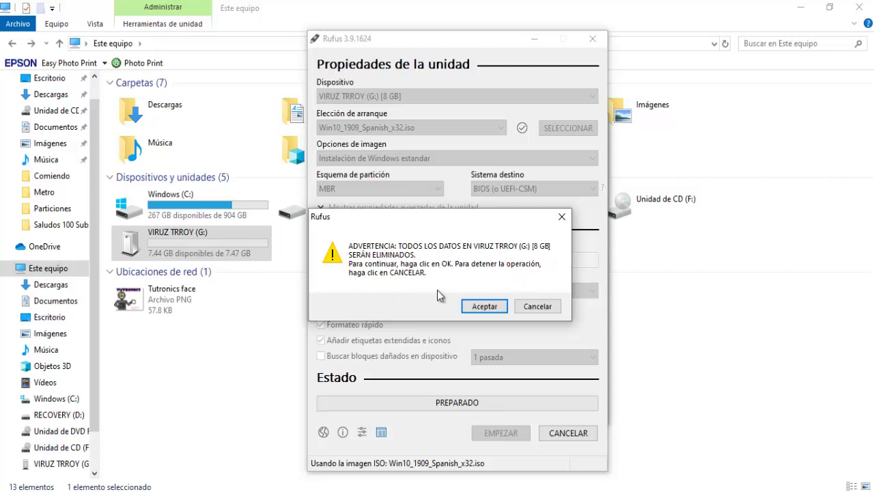
{"action": "left_click", "coordinate": [480, 308]}
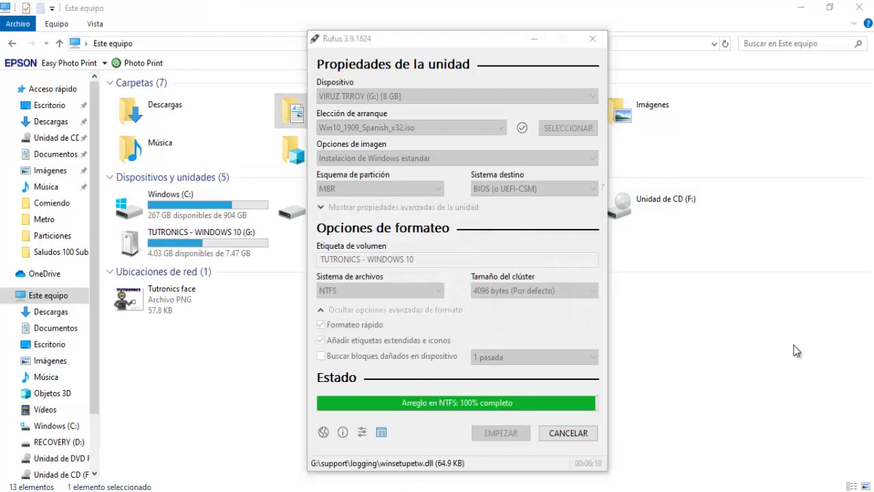
Step: Examine the files written to the TUTRONICS - WINDOWS 10 (G:) drive, then return to the computer's drive overview
{"action": "left_click", "coordinate": [218, 241]}
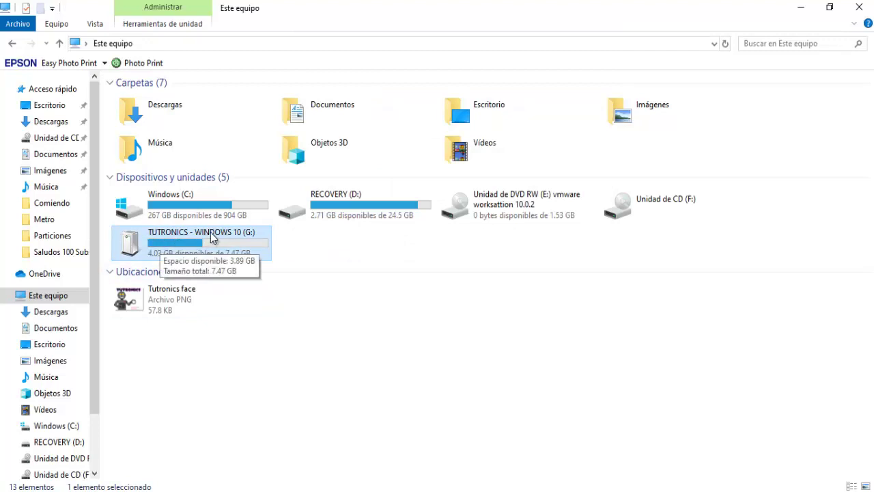
{"action": "double_click", "coordinate": [191, 247]}
{"action": "left_click_drag", "start_coordinate": [139, 248], "coordinate": [196, 99]}
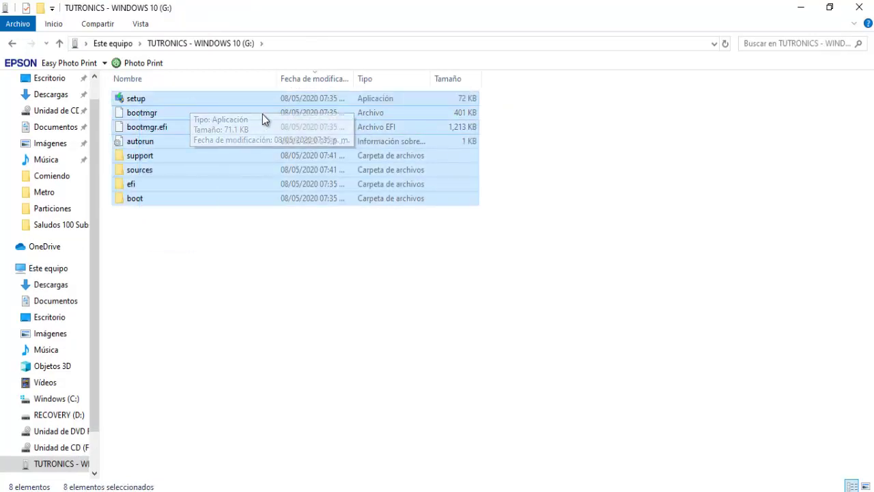
{"action": "left_click", "coordinate": [12, 45]}
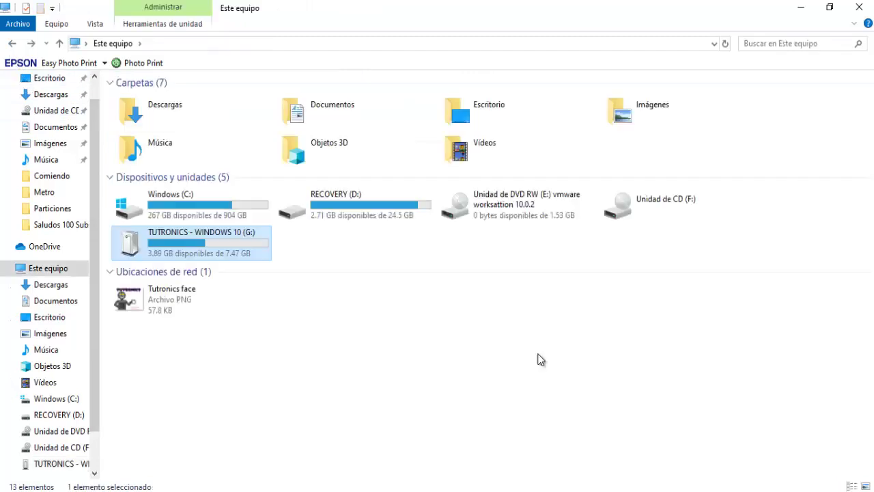
{"action": "left_click", "coordinate": [709, 489]}
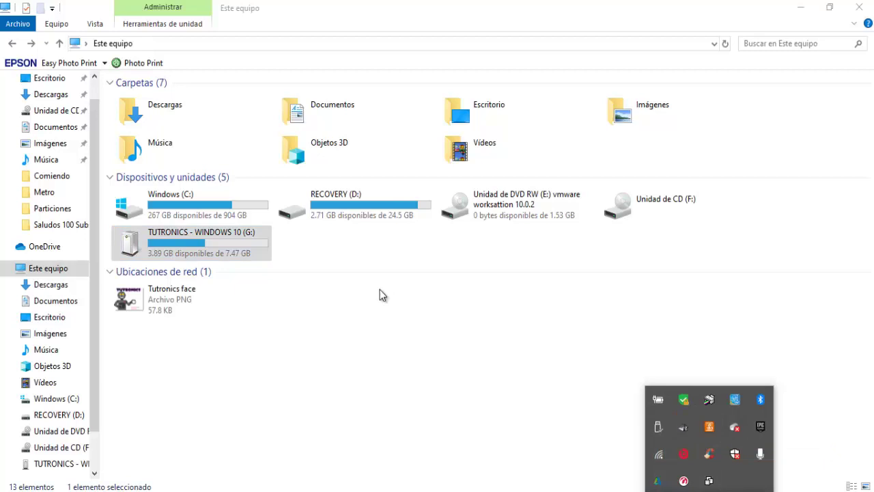
{"action": "key", "text": "Escape"}
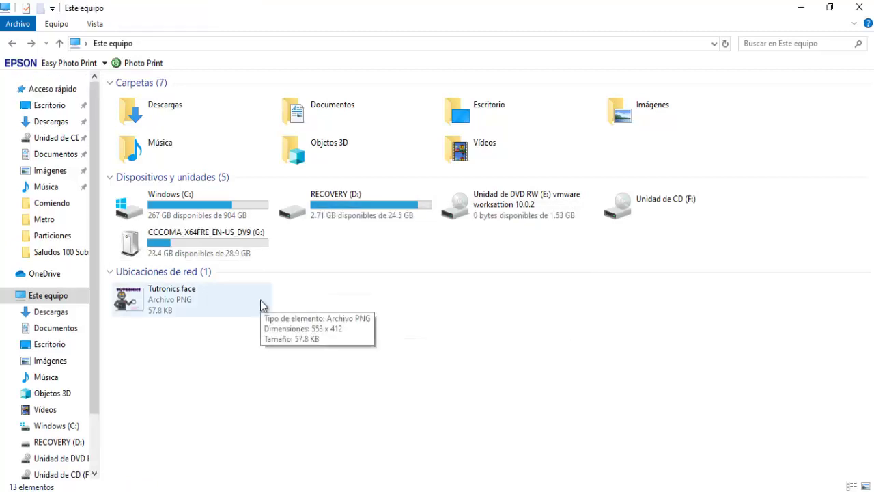
Step: Quick-format the CCCOMA_X64FRE_EN-US_DV9 (G:) drive as NTFS with the volume label VIRUZ TRROY, accepting the data erasure
{"action": "left_click", "coordinate": [203, 241]}
{"action": "right_click", "coordinate": [203, 240]}
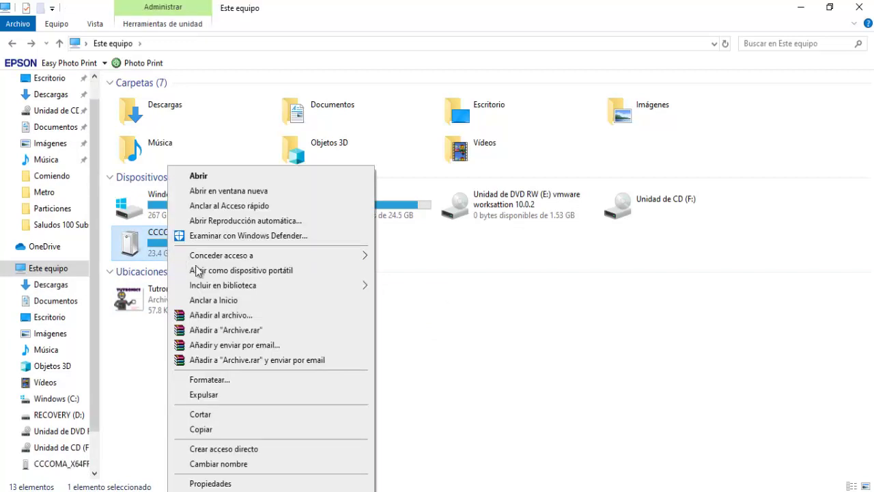
{"action": "left_click", "coordinate": [221, 379]}
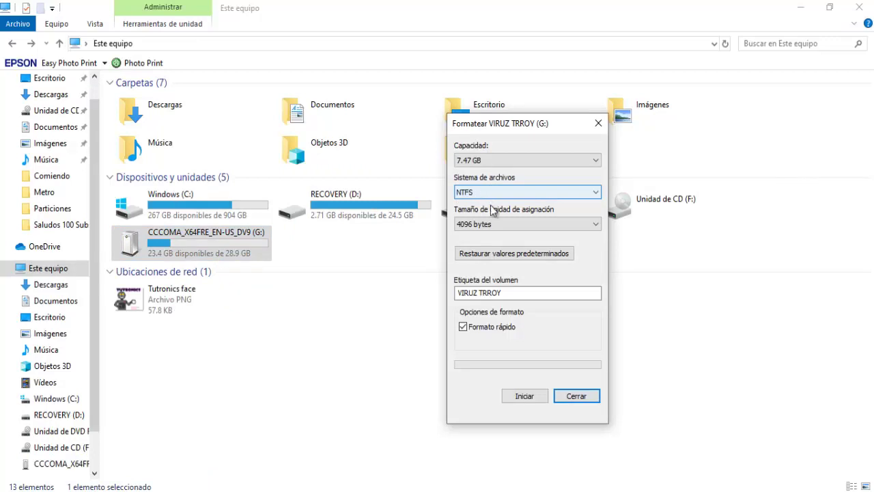
{"action": "left_click", "coordinate": [526, 398]}
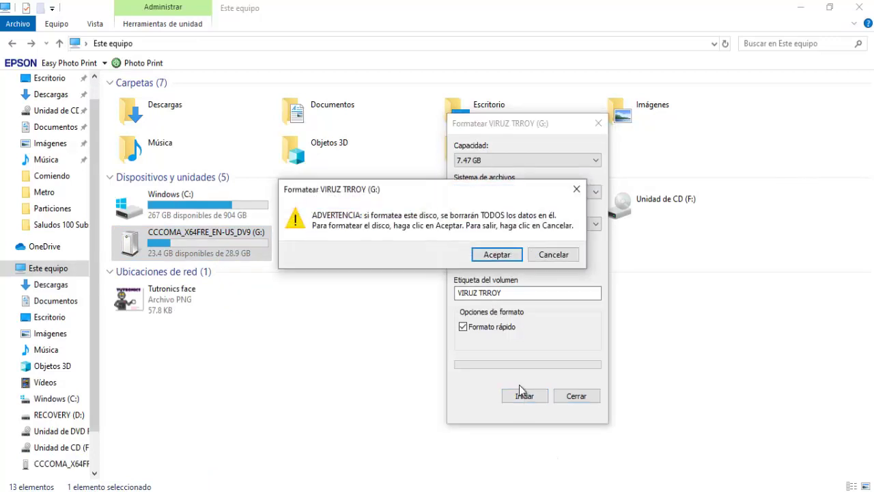
{"action": "left_click", "coordinate": [496, 254]}
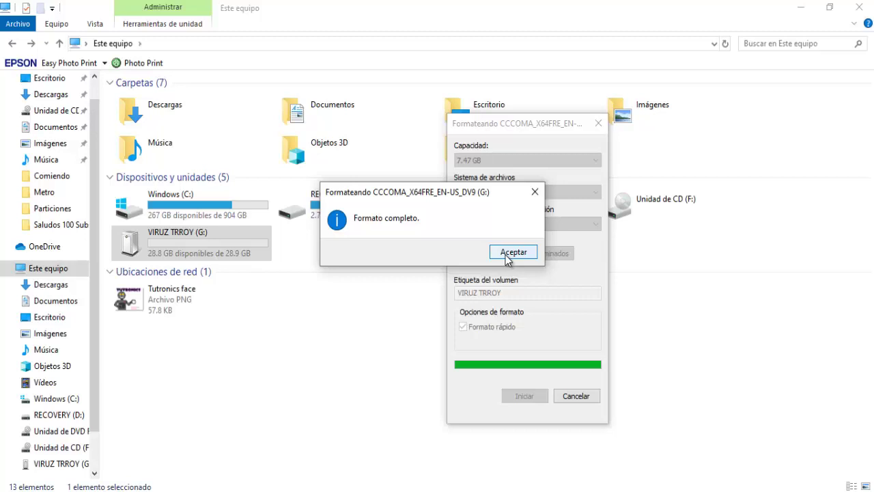
{"action": "left_click", "coordinate": [512, 252]}
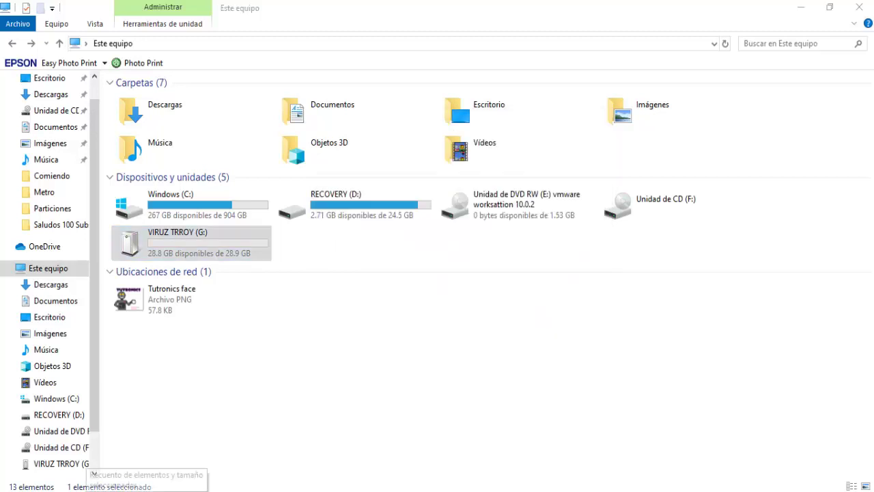
Step: Switch to Rufus and load the ubuntu-18.04.4-desktop-amd64 ISO image from Descargas as the boot selection for the VIRUZ TRROY (G:) drive
{"action": "key", "text": "super"}
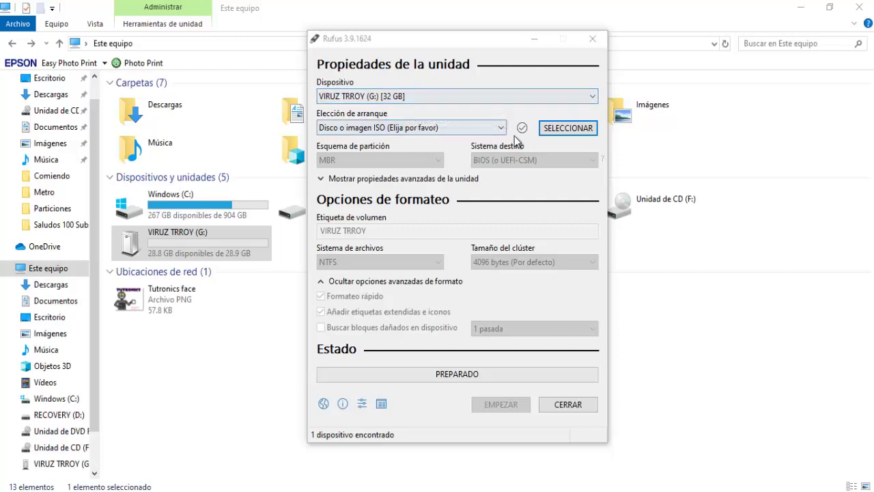
{"action": "left_click", "coordinate": [561, 130]}
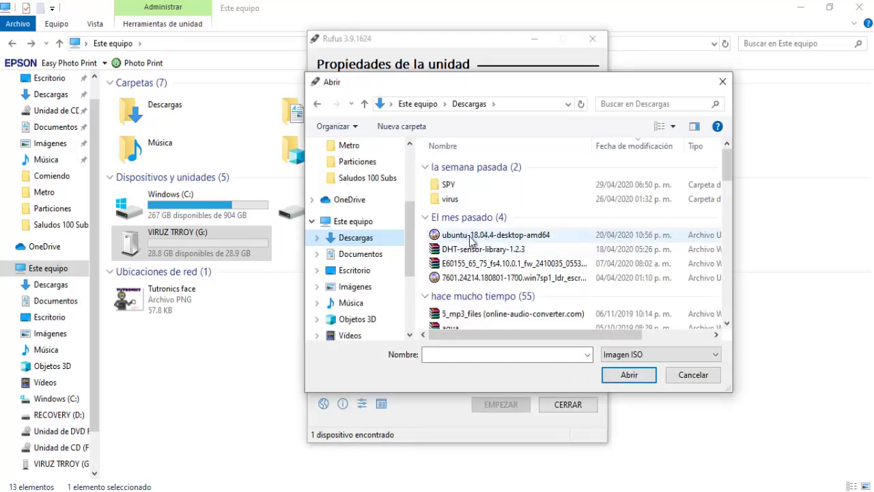
{"action": "mouse_move", "coordinate": [463, 241]}
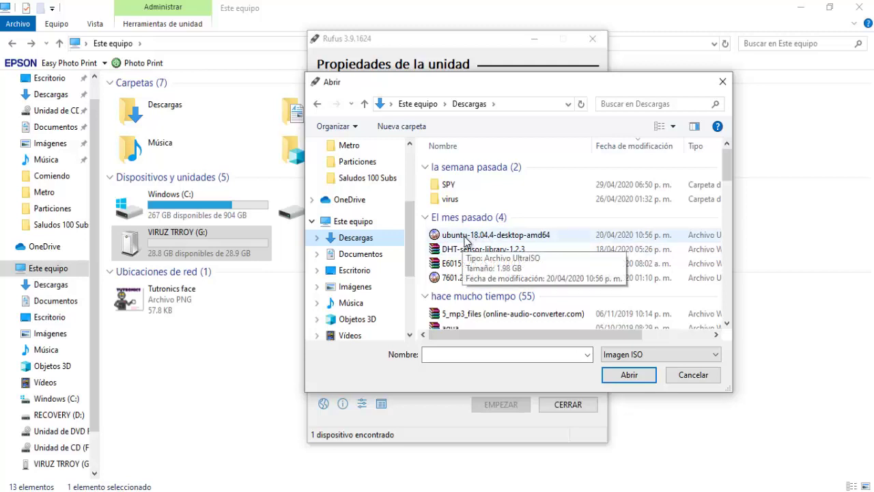
{"action": "double_click", "coordinate": [461, 238]}
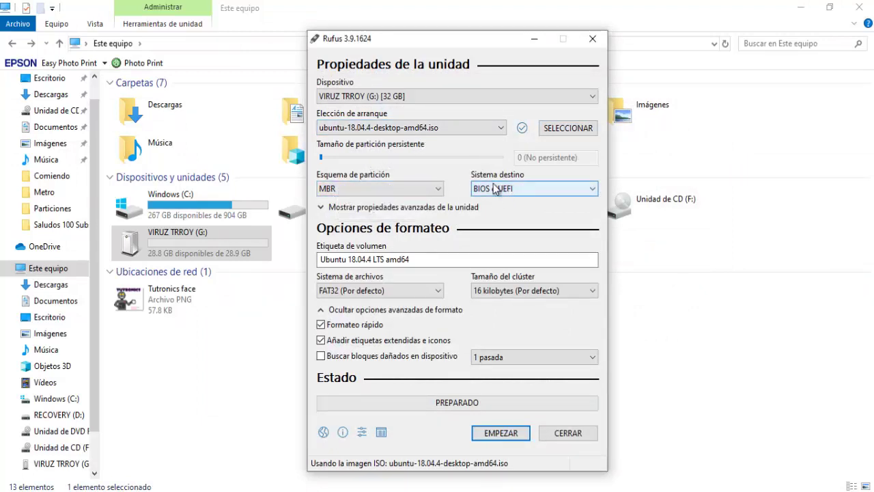
Step: Set the volume label to TUTRONICS - UBUNTU and the file system to NTFS
{"action": "left_click", "coordinate": [399, 259]}
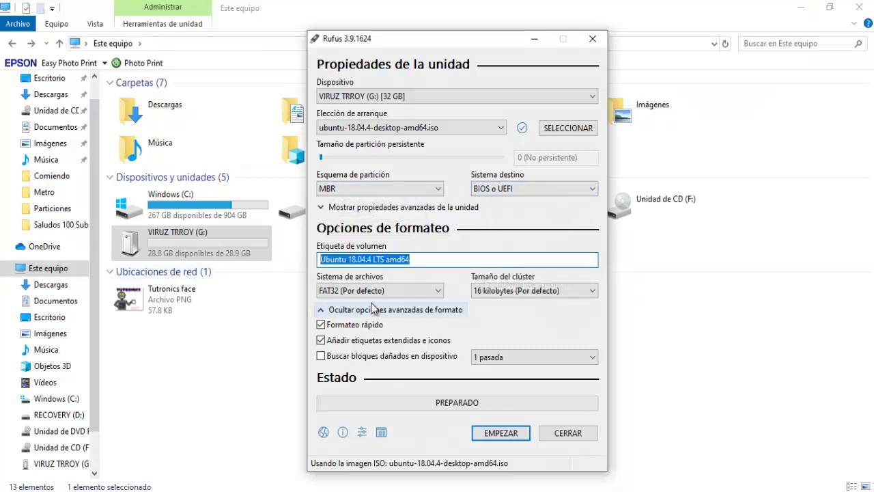
{"action": "type", "text": "TUTRONICS - UB"}
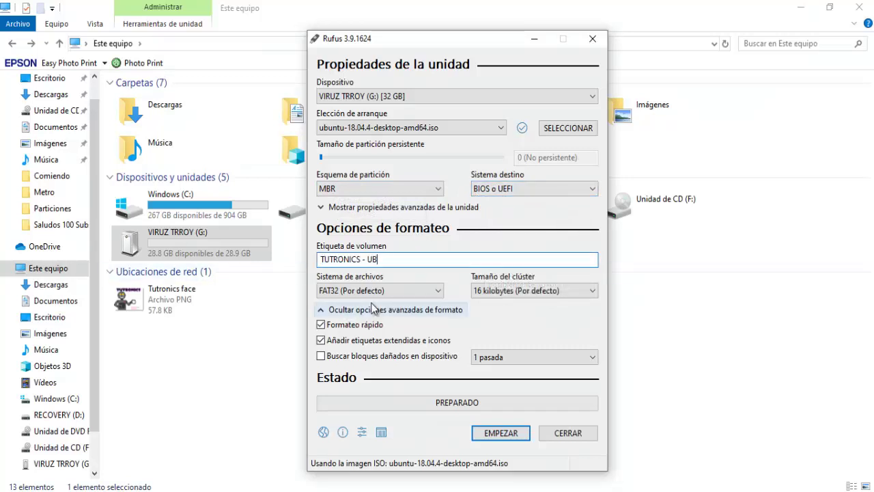
{"action": "type", "text": "UNTU"}
{"action": "left_click", "coordinate": [372, 291]}
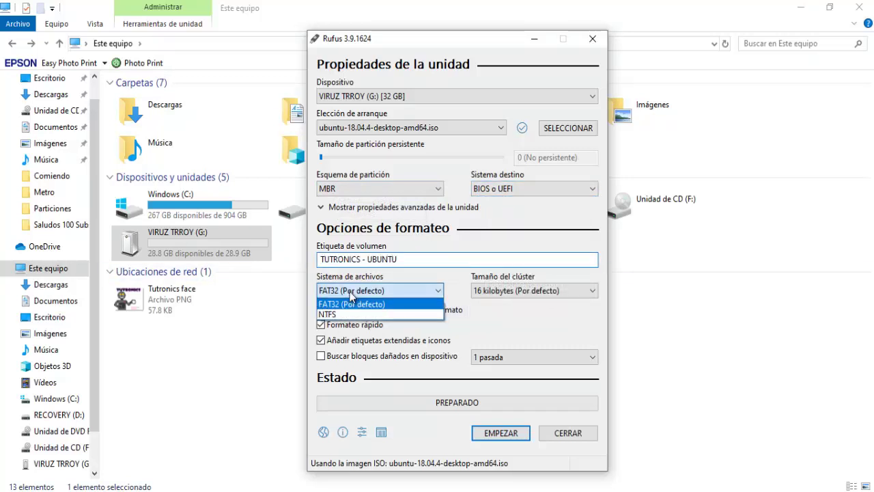
{"action": "left_click", "coordinate": [339, 316]}
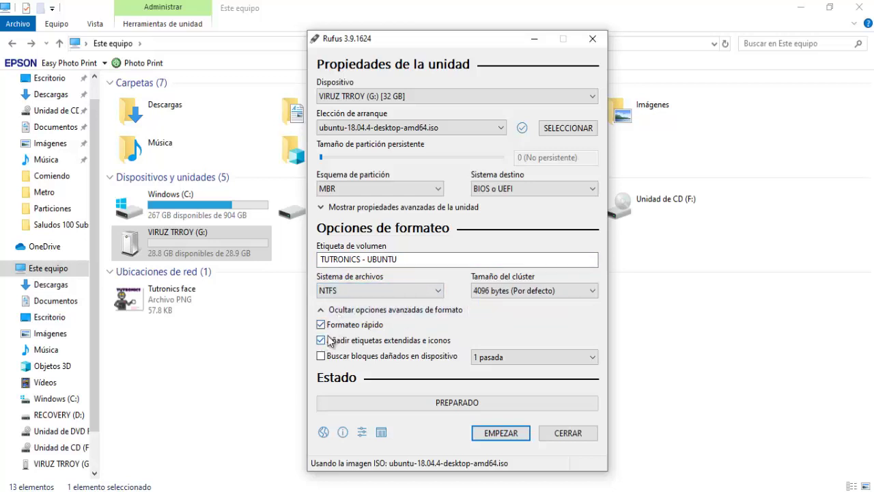
Step: Create the bootable Ubuntu USB drive, accepting the data erasure, and close Rufus once writing is done
{"action": "left_click", "coordinate": [482, 434]}
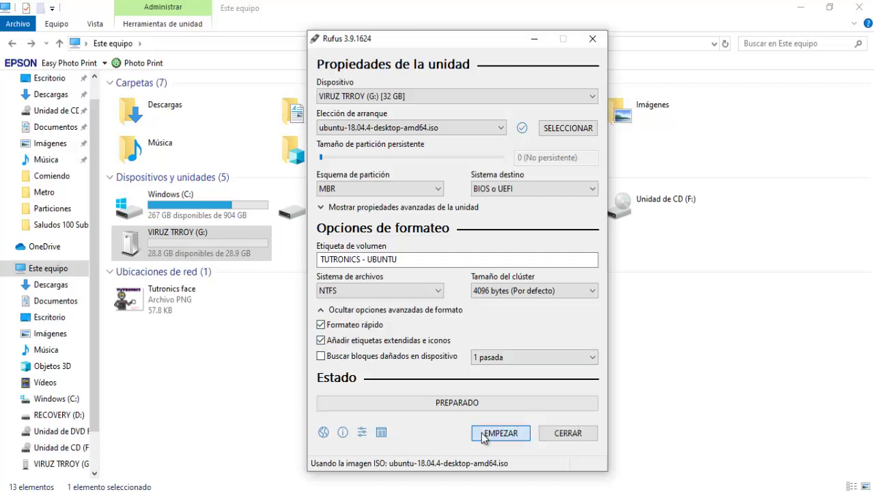
{"action": "left_click", "coordinate": [530, 349]}
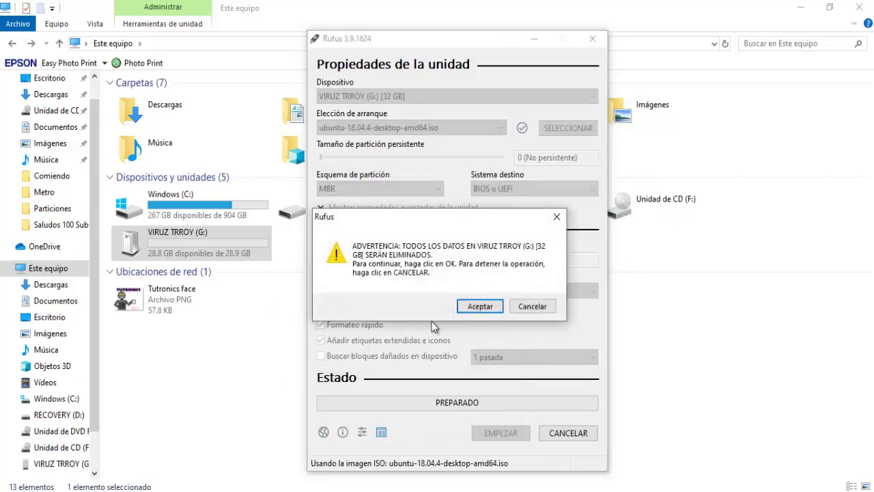
{"action": "left_click", "coordinate": [470, 309]}
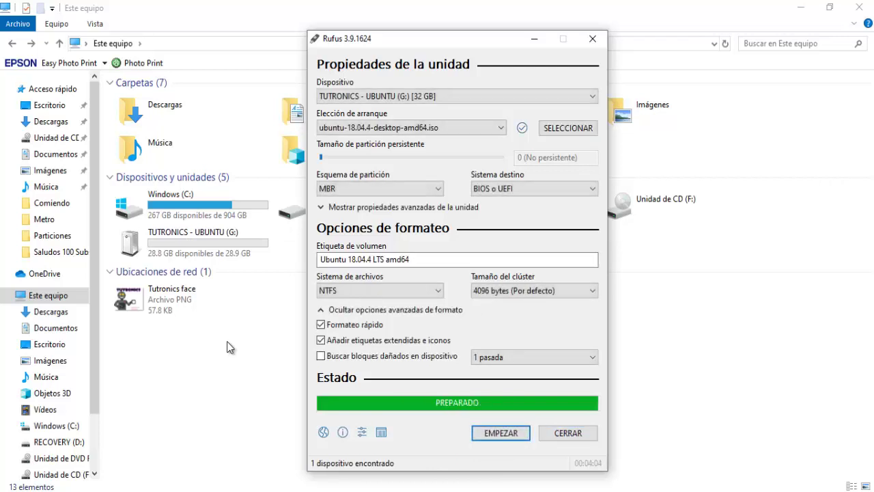
{"action": "left_click", "coordinate": [580, 435]}
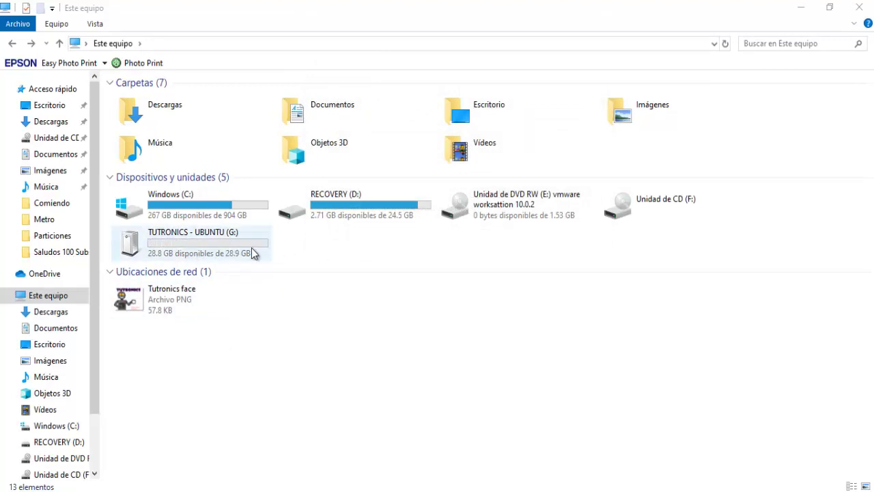
Step: Open the TUTRONICS - UBUNTU (G:) drive to check its contents, then safely eject the device
{"action": "double_click", "coordinate": [204, 254]}
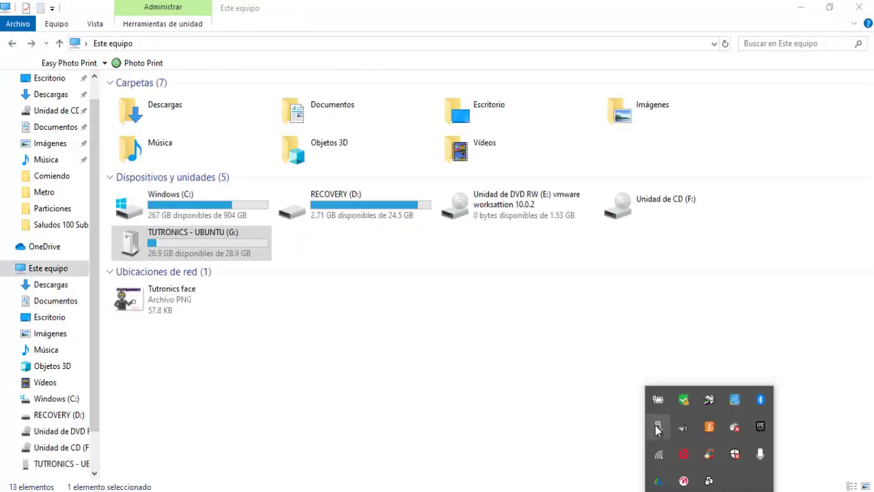
{"action": "right_click", "coordinate": [658, 426]}
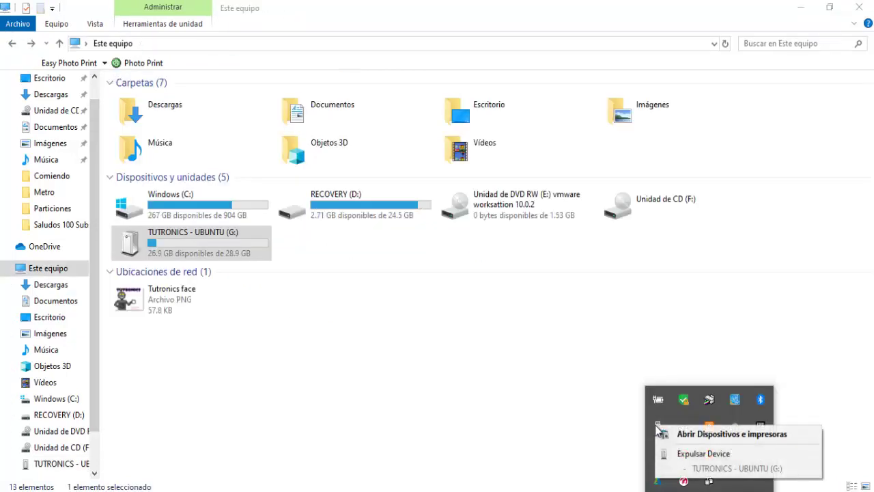
{"action": "left_click", "coordinate": [697, 454]}
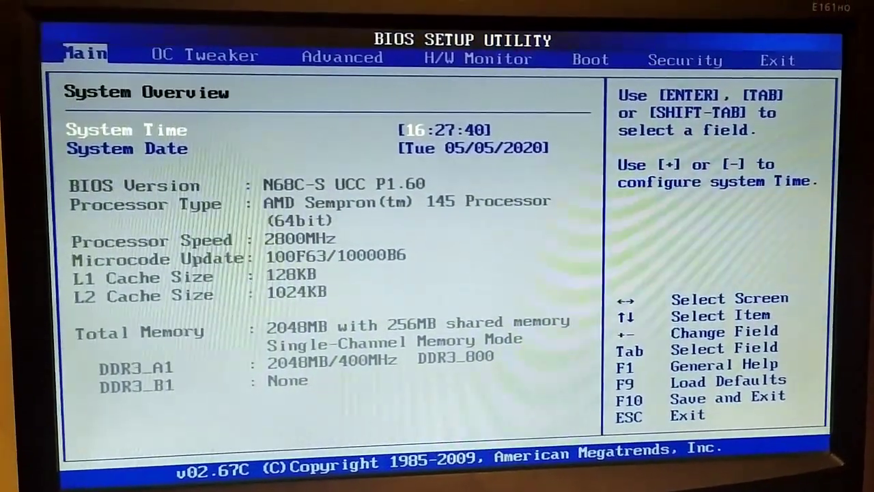
Step: Go to the BIOS boot settings and check the device assigned as 1st Boot Device
{"action": "key", "text": "Right"}
{"action": "key", "text": "Right"}
{"action": "key", "text": "Right"}
{"action": "key", "text": "Right"}
{"action": "key", "text": "Down"}
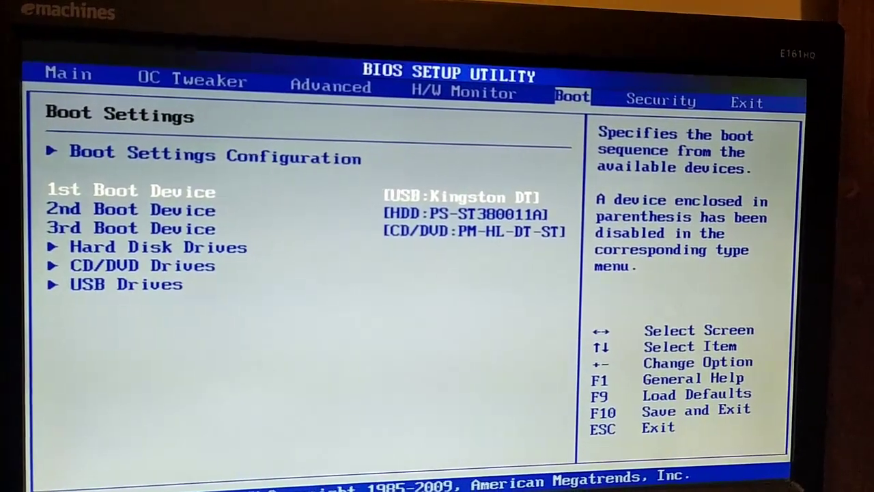
Step: Save the BIOS configuration changes and exit setup, confirming the save
{"action": "key", "text": "Right"}
{"action": "key", "text": "Right"}
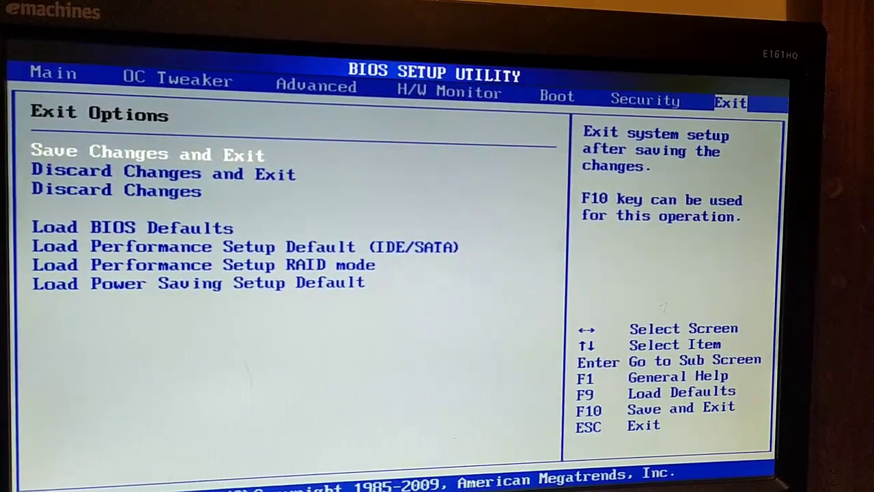
{"action": "key", "text": "Return"}
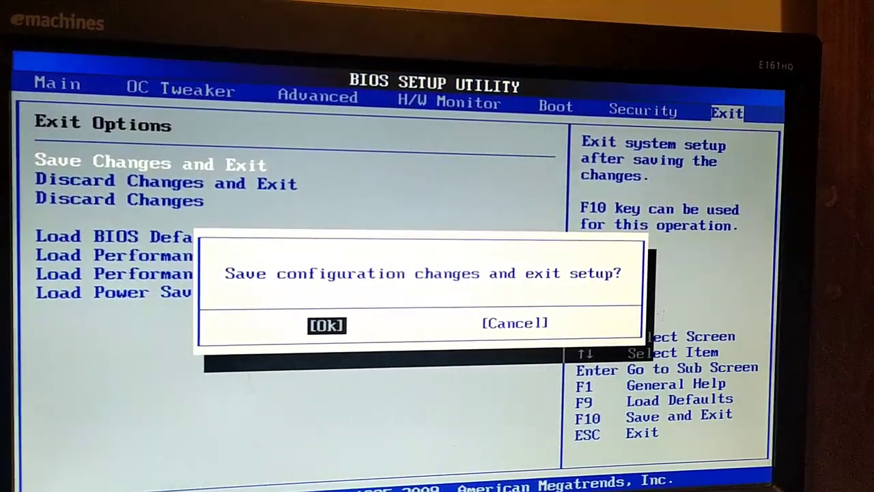
{"action": "key", "text": "Return"}
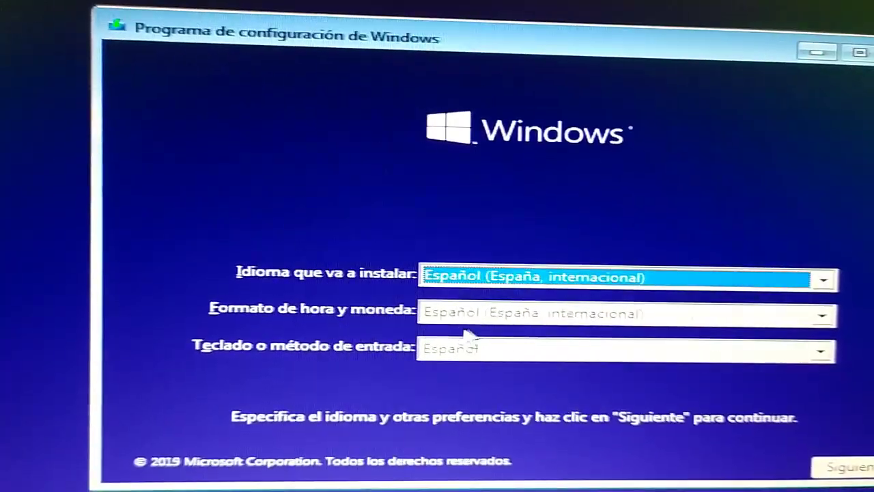
Step: Set the time and currency format of the Windows installation to Español (México)
{"action": "left_click", "coordinate": [498, 319]}
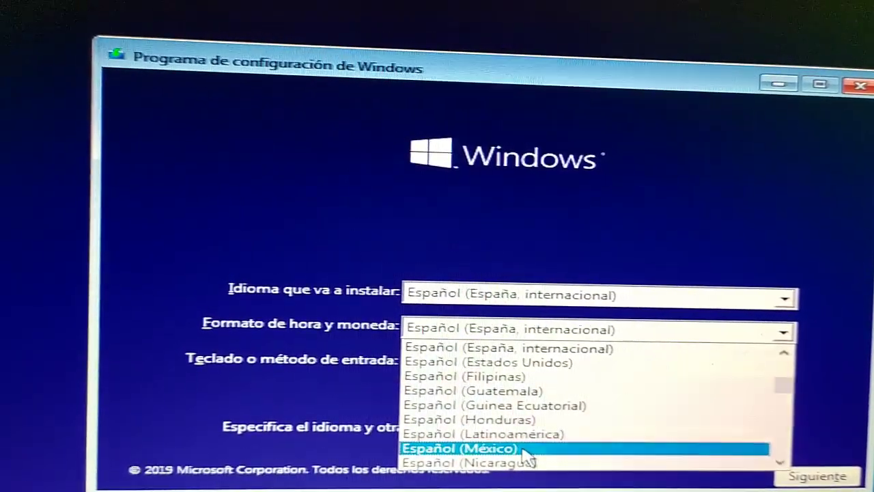
{"action": "left_click", "coordinate": [522, 451]}
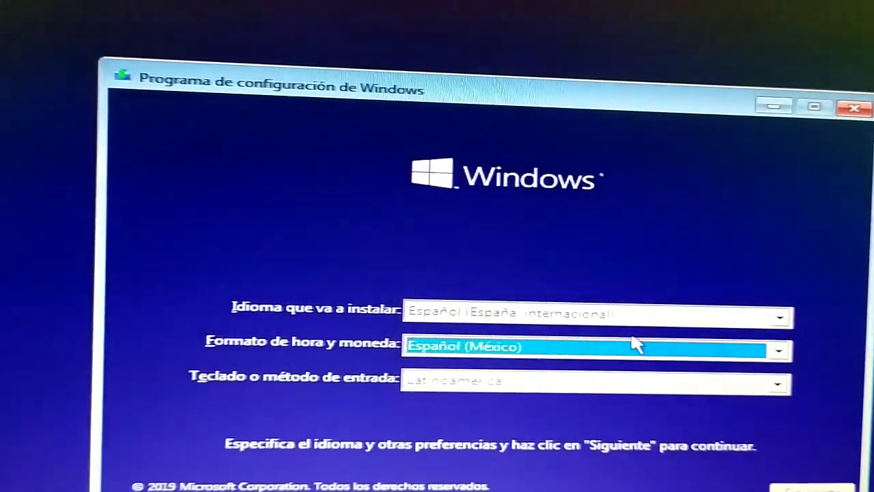
{"action": "left_click", "coordinate": [634, 344]}
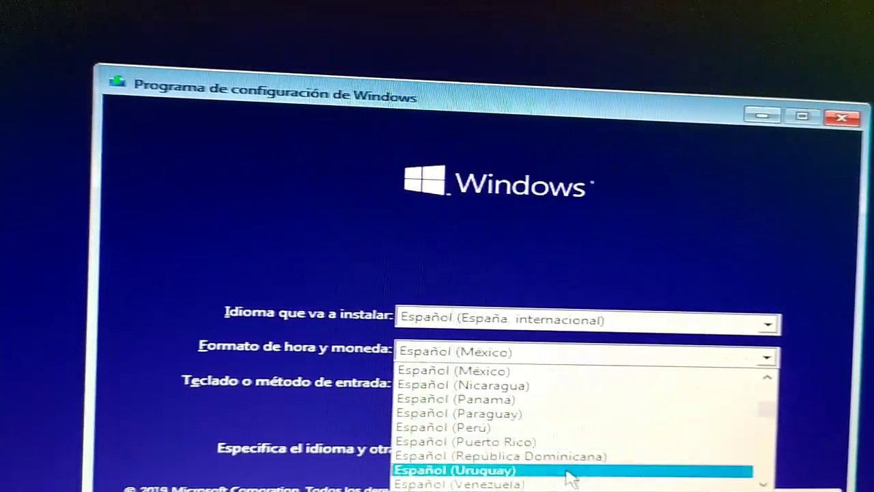
{"action": "left_click", "coordinate": [478, 369]}
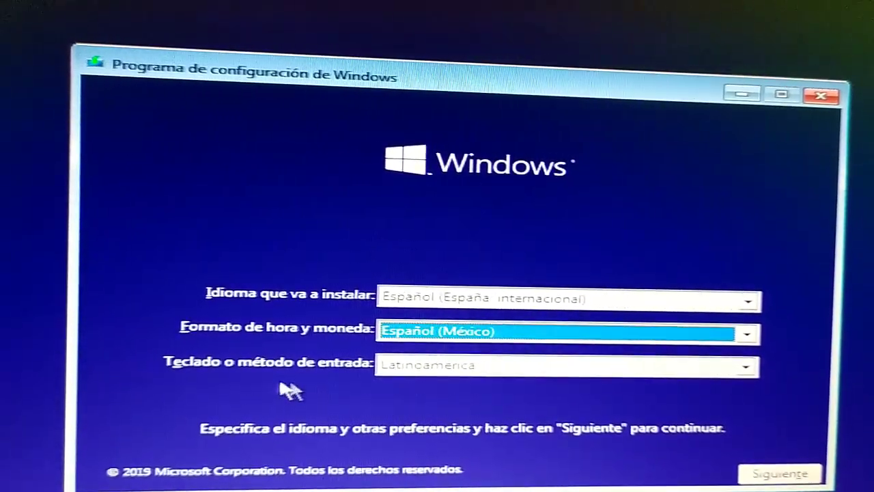
Step: Accept the language preferences and start the Windows installation without a product key
{"action": "left_click", "coordinate": [770, 456]}
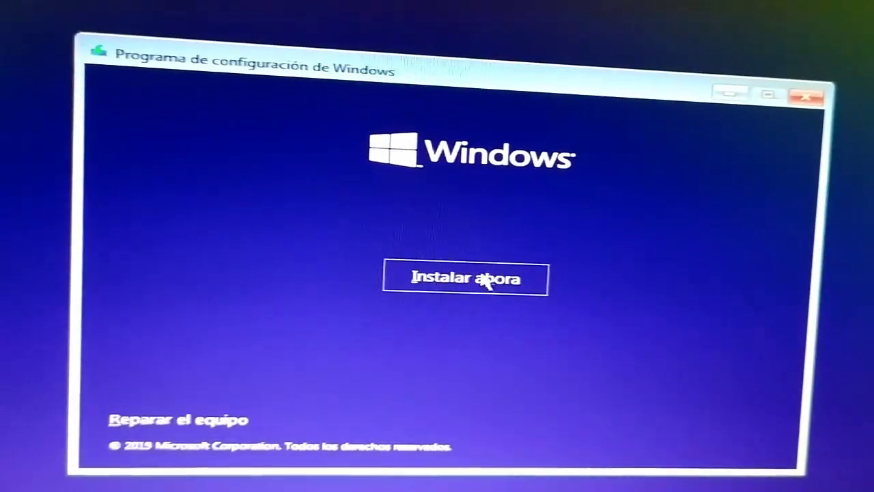
{"action": "left_click", "coordinate": [491, 286]}
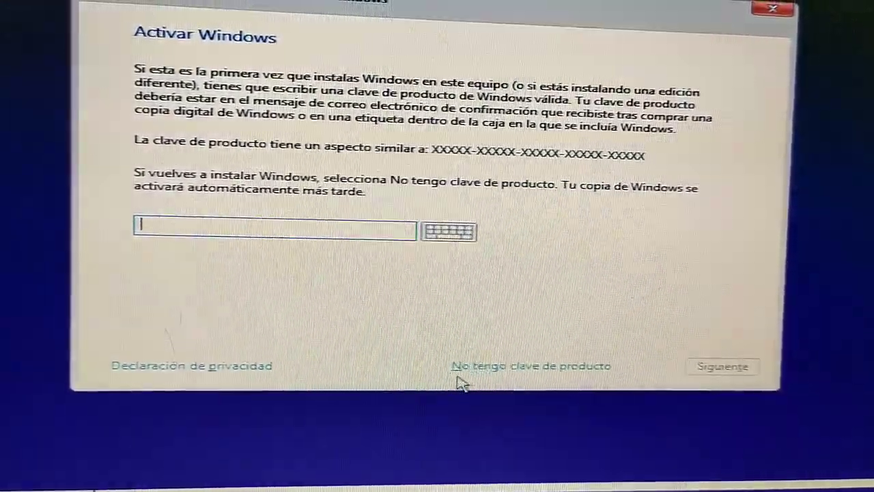
{"action": "left_click", "coordinate": [463, 372]}
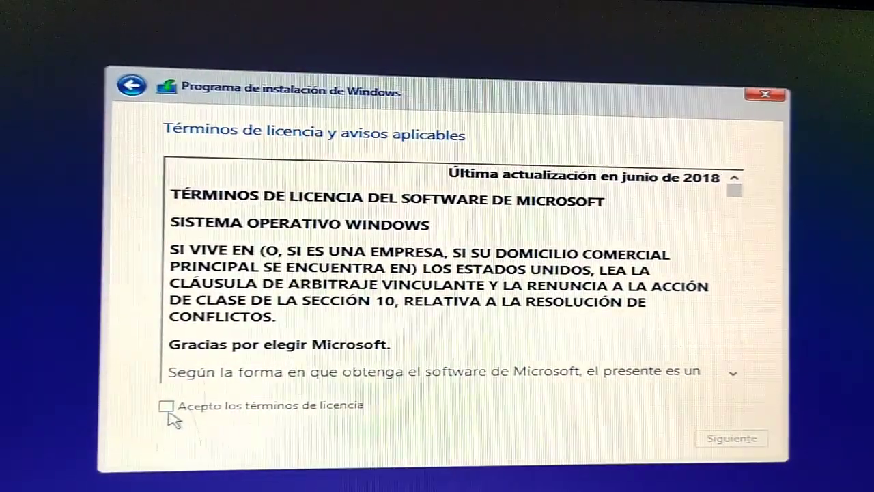
Step: Accept the licence terms and choose the custom installation that installs only Windows
{"action": "left_click", "coordinate": [167, 407]}
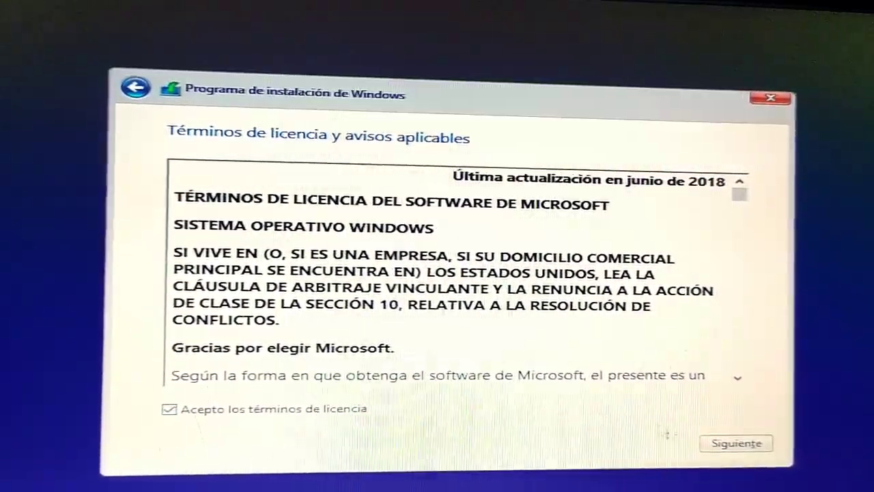
{"action": "left_click", "coordinate": [751, 445]}
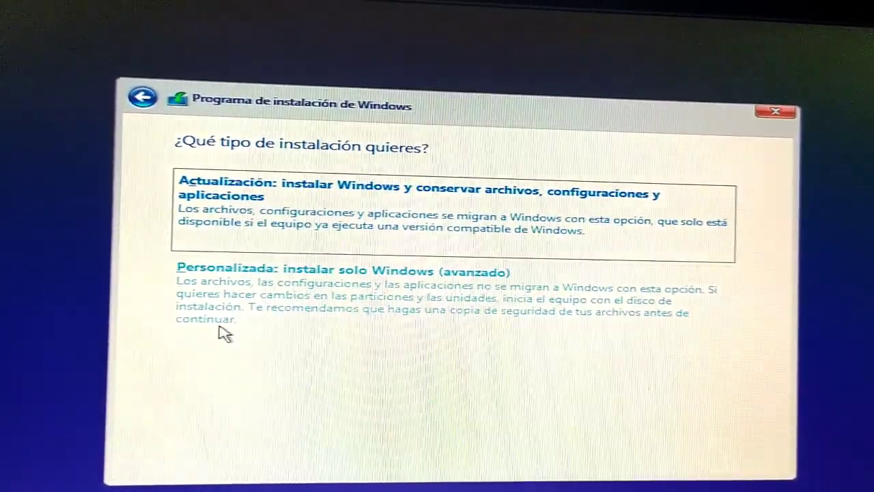
{"action": "left_click", "coordinate": [303, 318]}
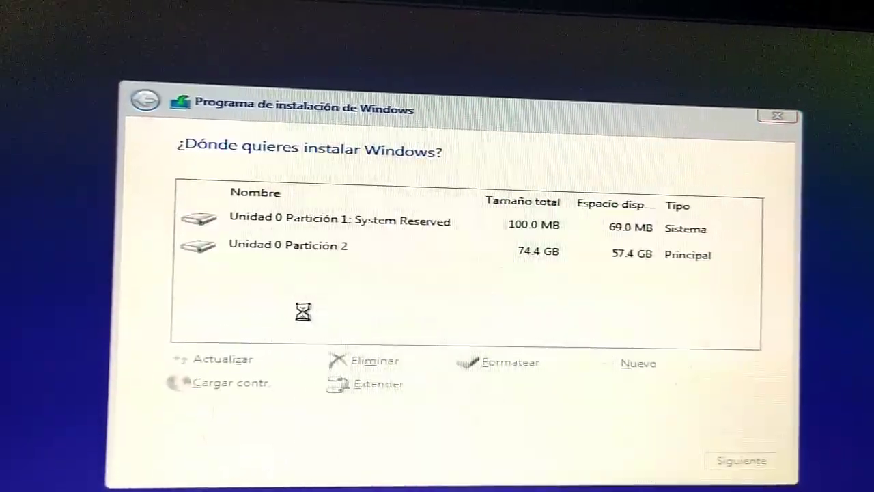
Step: Delete Partición 2 and the System Reserved partition from Unidad 0
{"action": "left_click", "coordinate": [536, 250]}
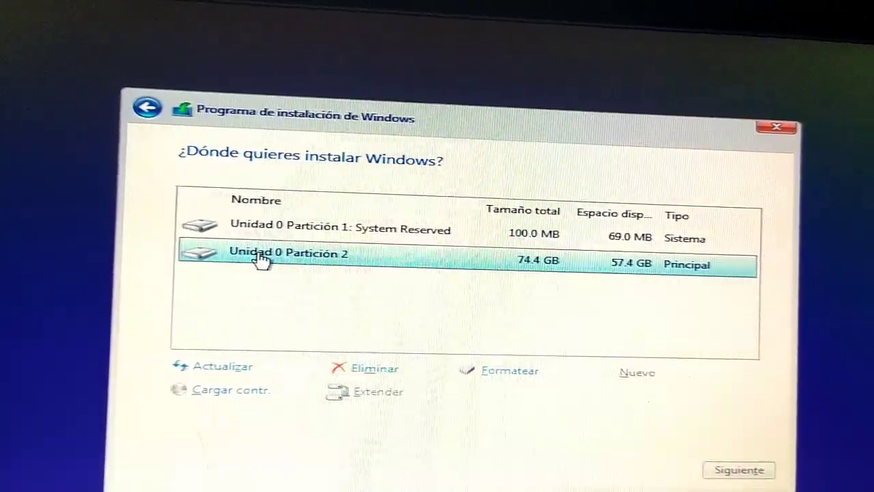
{"action": "left_click", "coordinate": [376, 374]}
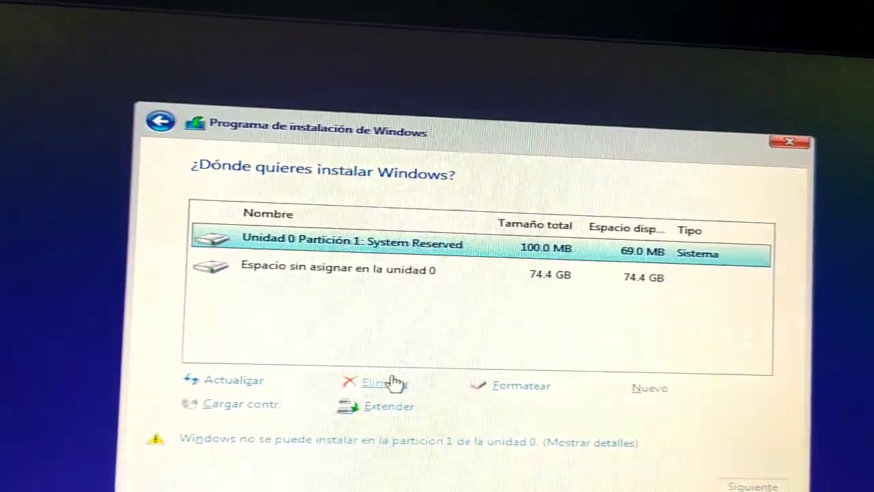
{"action": "left_click", "coordinate": [379, 376]}
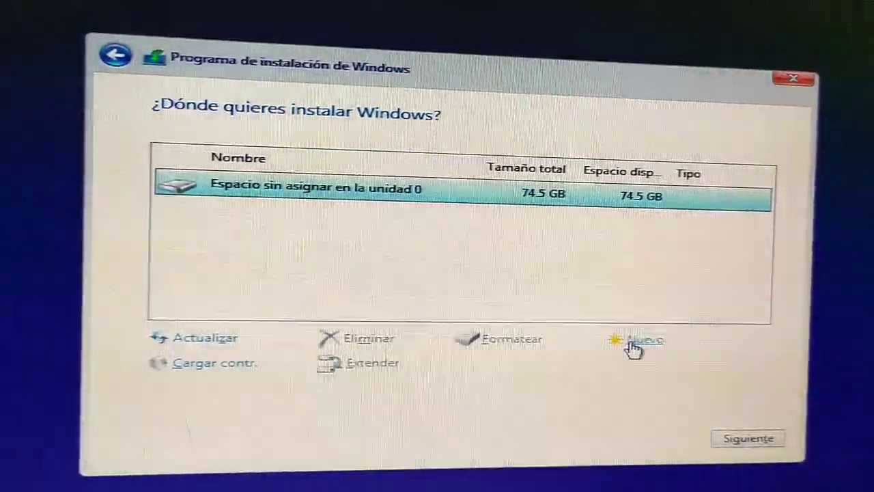
Step: Create a 34000 MB partition in the unallocated space, accepting additional system partitions, and start installing Windows on Unidad 0 Partición 2
{"action": "left_click", "coordinate": [649, 343]}
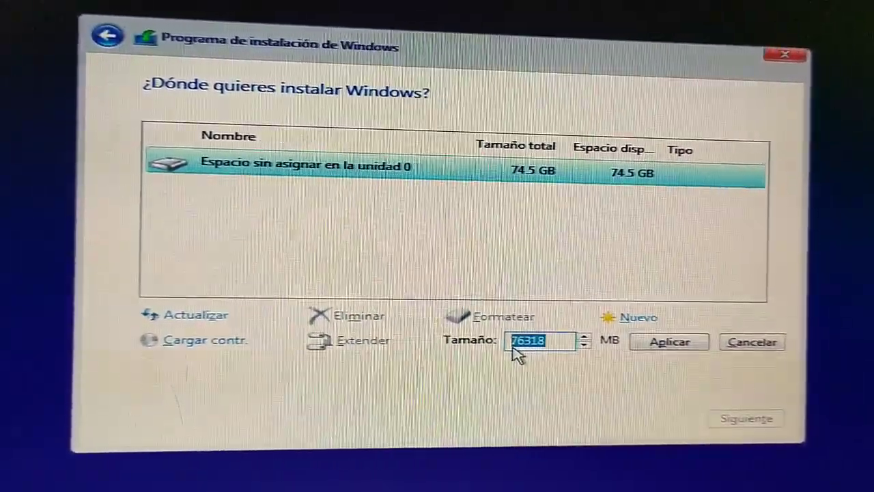
{"action": "type", "text": "34000"}
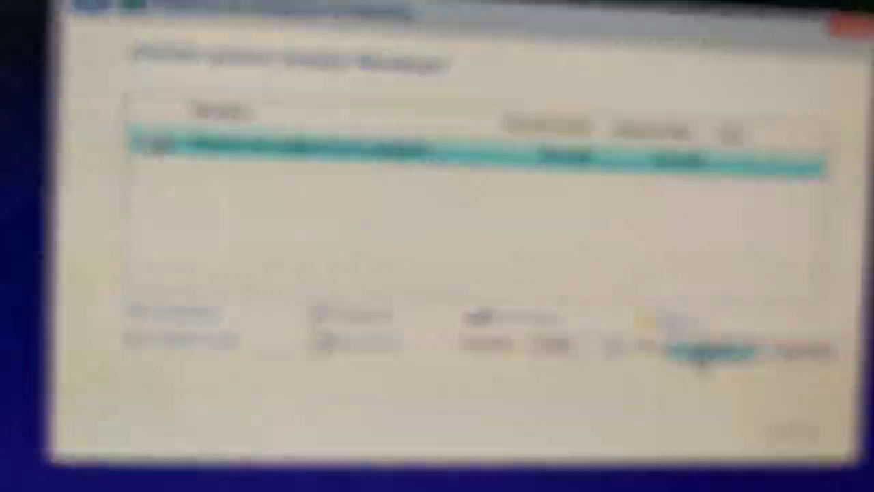
{"action": "left_click", "coordinate": [686, 339]}
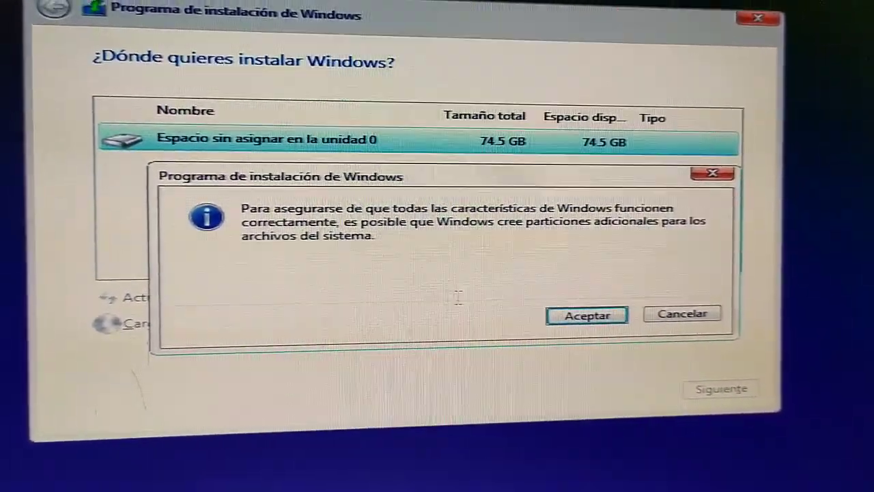
{"action": "left_click", "coordinate": [614, 318]}
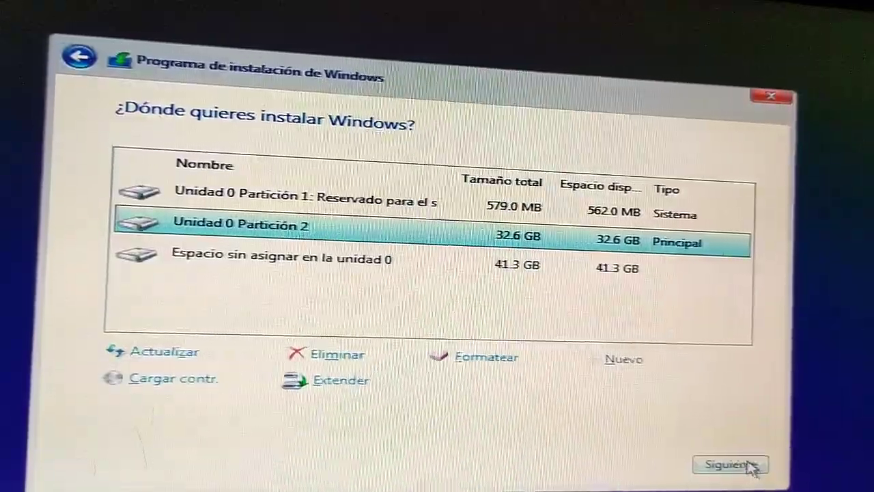
{"action": "left_click", "coordinate": [751, 466]}
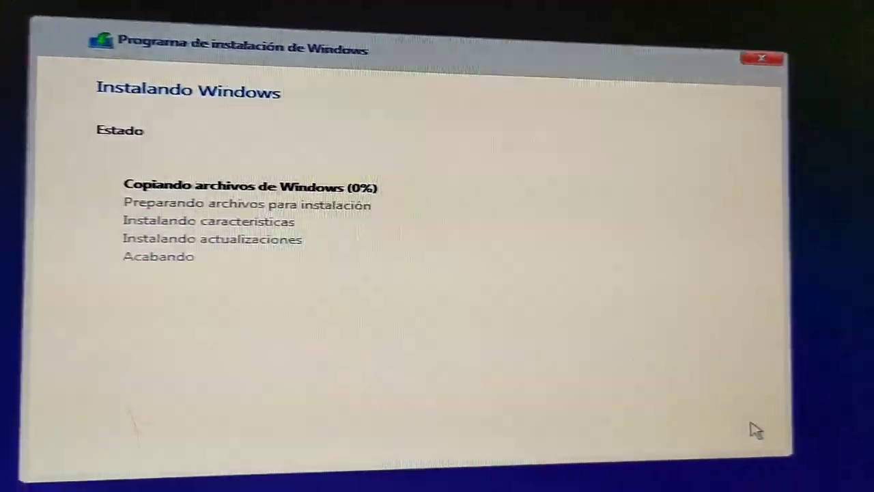